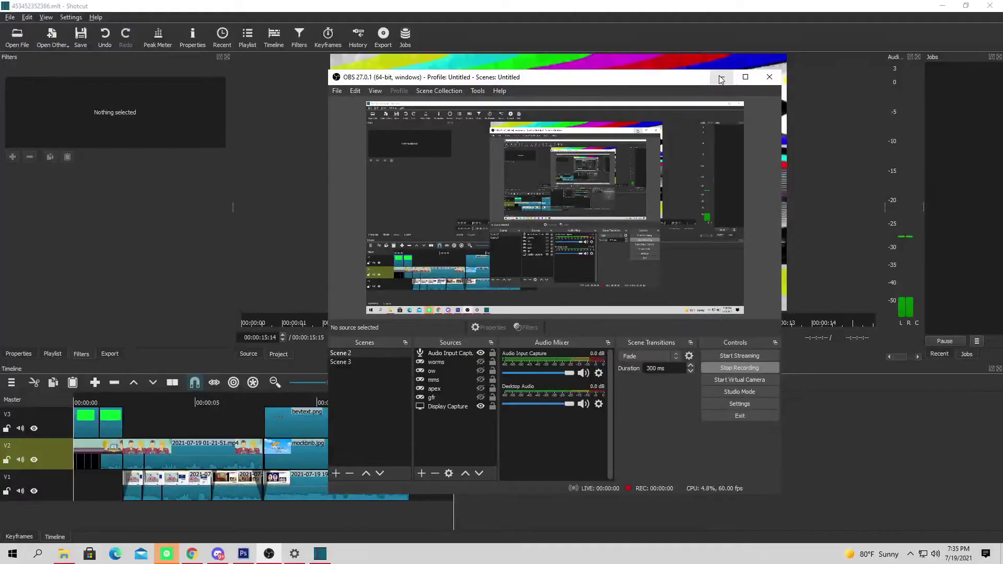
Minimize OBS and preview the Shotcut clip at about 5 s, then 9 s, reaching its title card
click(721, 79)
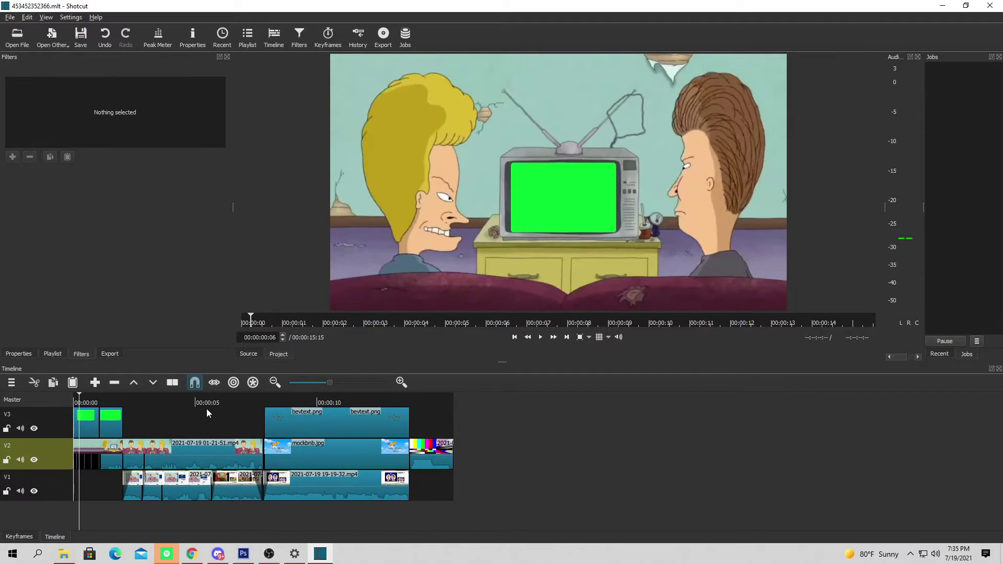
click(206, 410)
click(304, 399)
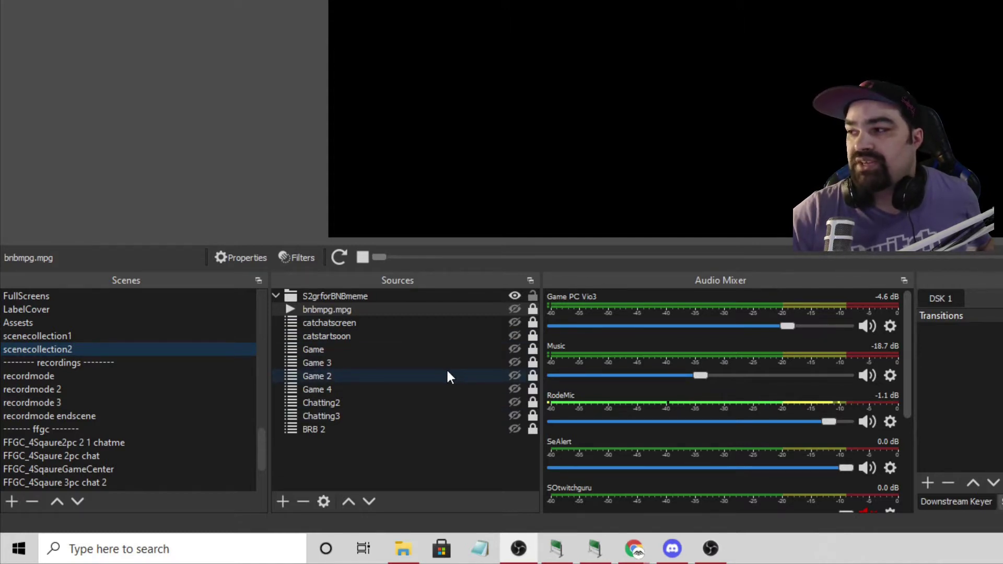
Make the Game source and then the bnbmpg.mpg video visible in the scene
click(515, 349)
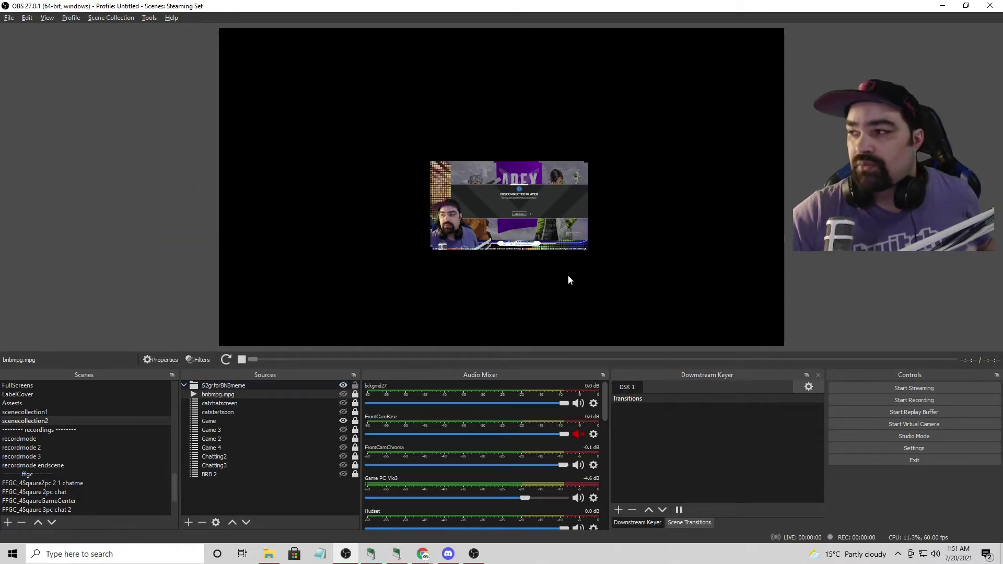
click(343, 394)
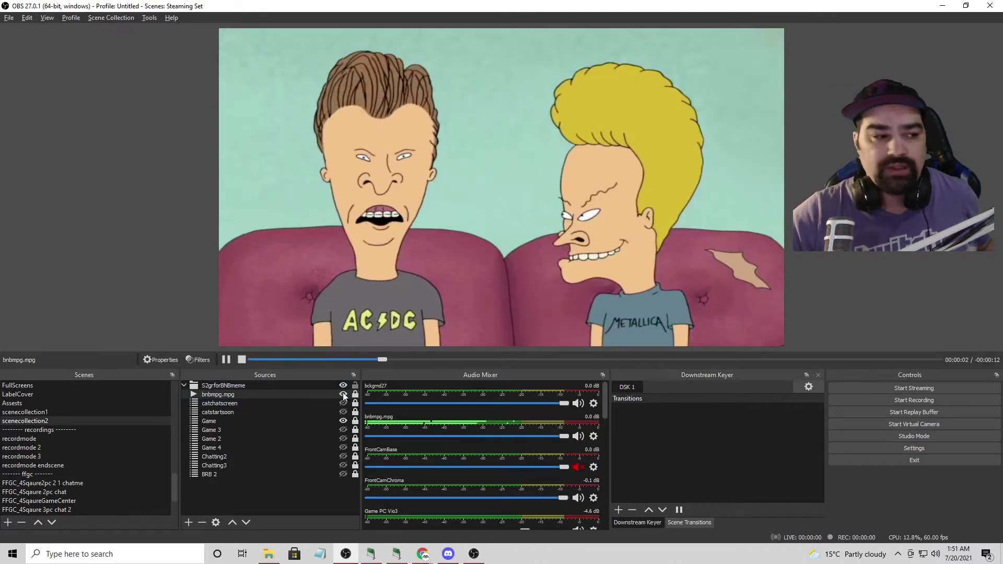
Hide bnbmpg.mpg and inspect its BnbChroma Key filter in the Filters window
click(343, 395)
right_click(280, 394)
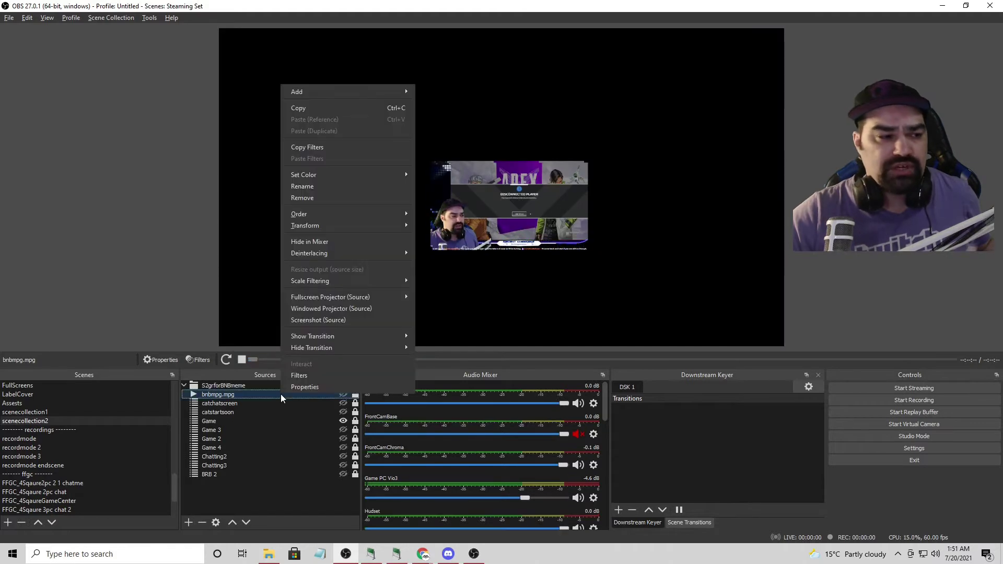
click(300, 375)
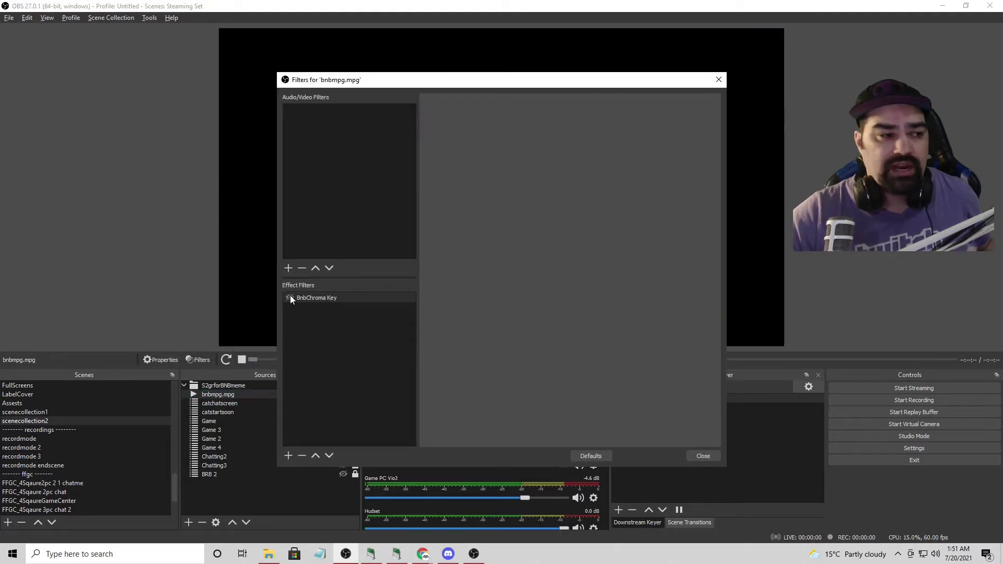
click(700, 455)
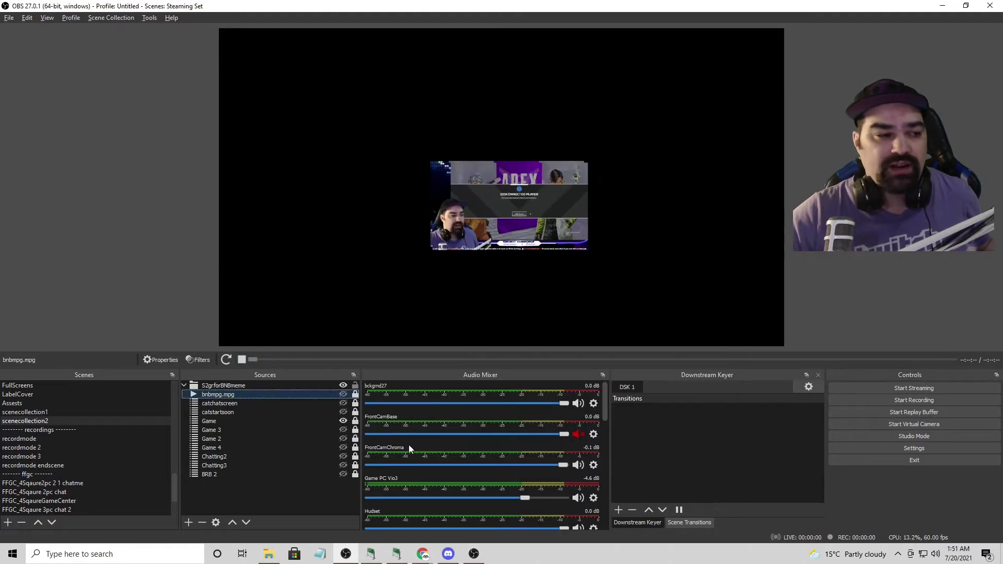
Toggle bnbmpg.mpg visibility off and on to replay the keyed clip to its 'This Stream Sucks' title card
click(343, 395)
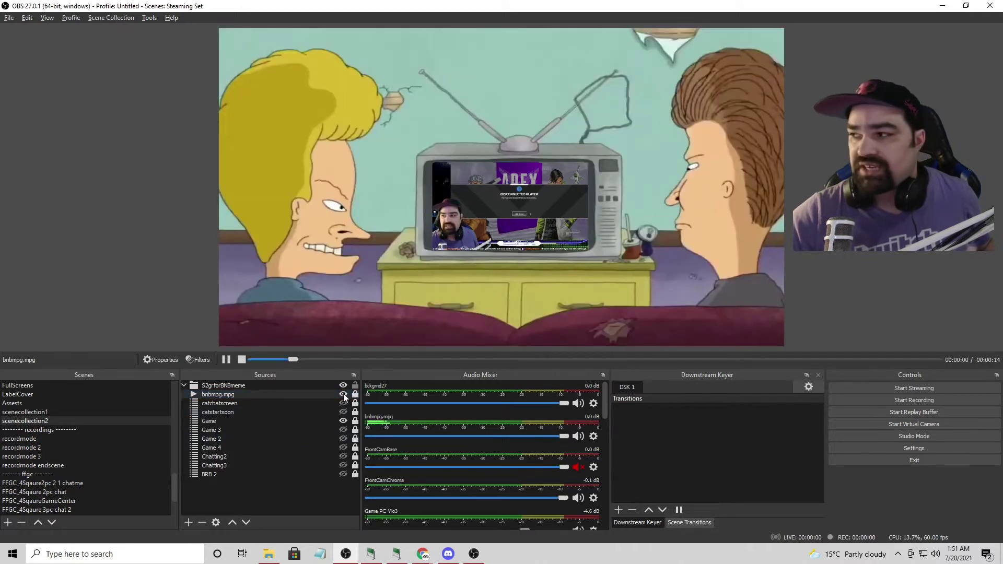
click(343, 395)
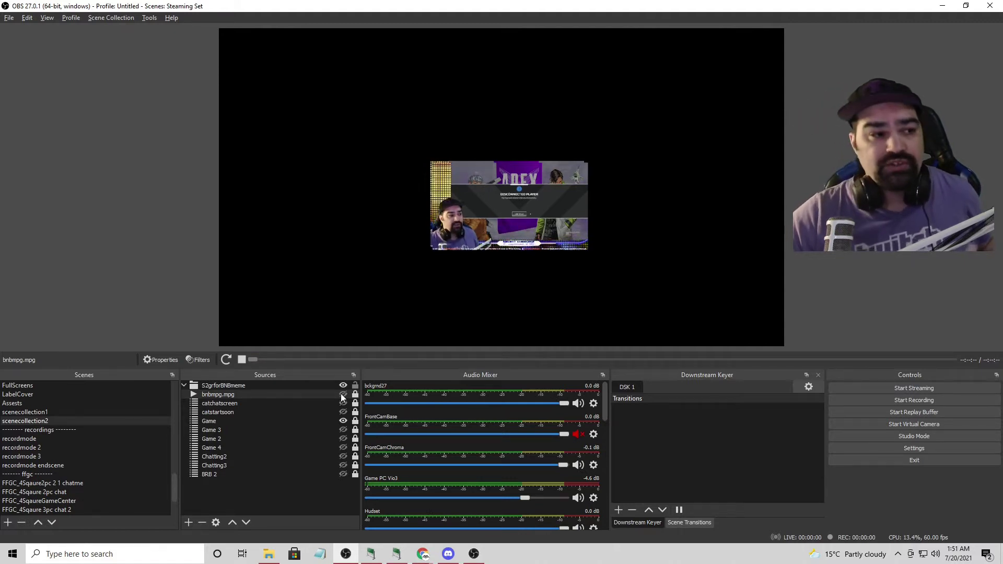
click(342, 395)
click(342, 395)
click(342, 395)
click(343, 395)
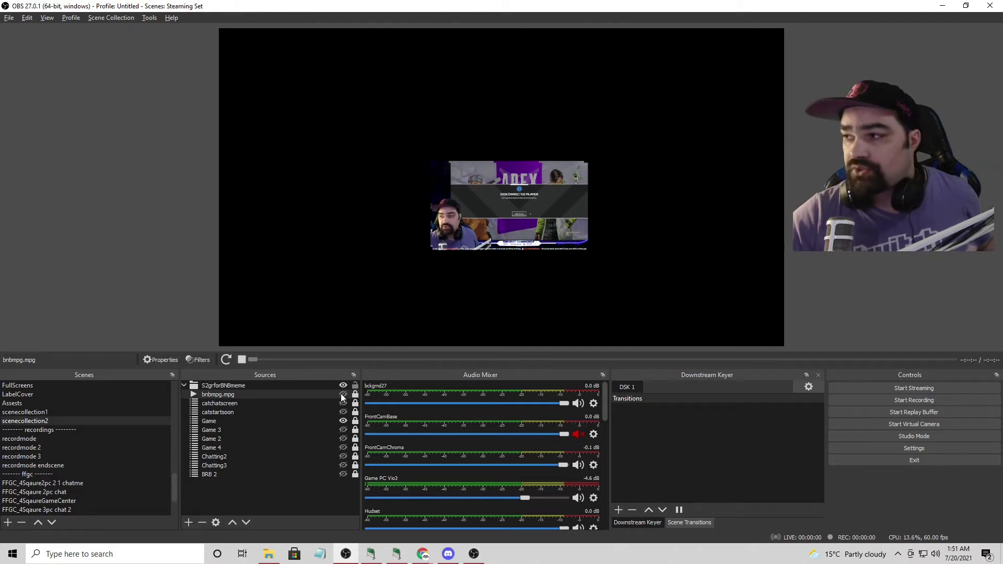
click(342, 395)
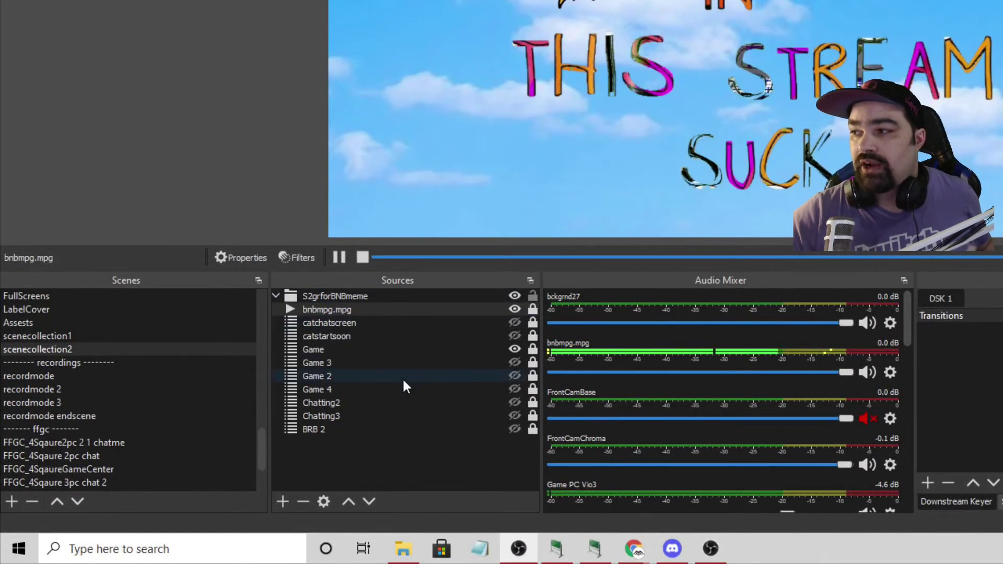
click(404, 429)
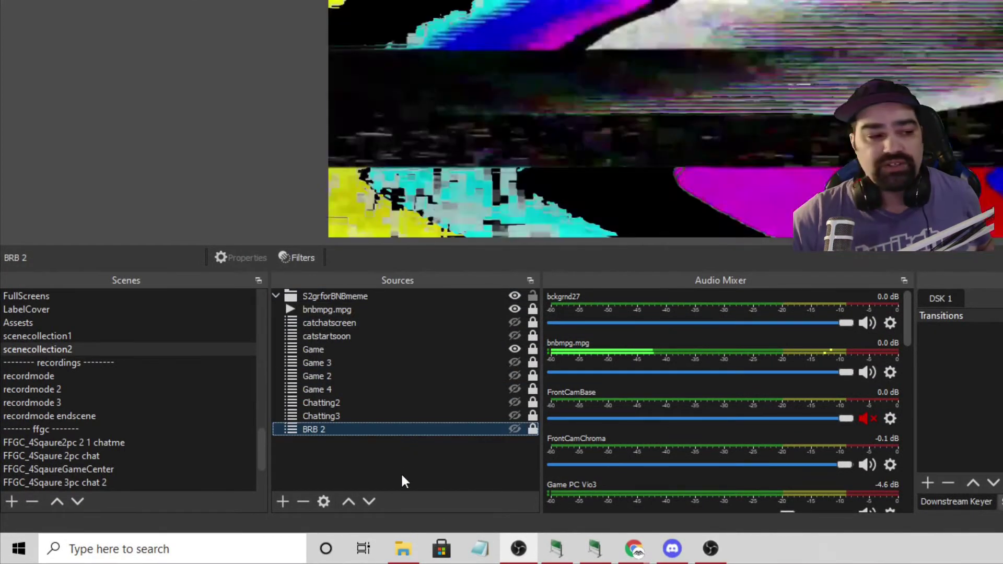
drag(400, 472, 358, 312)
right_click(357, 309)
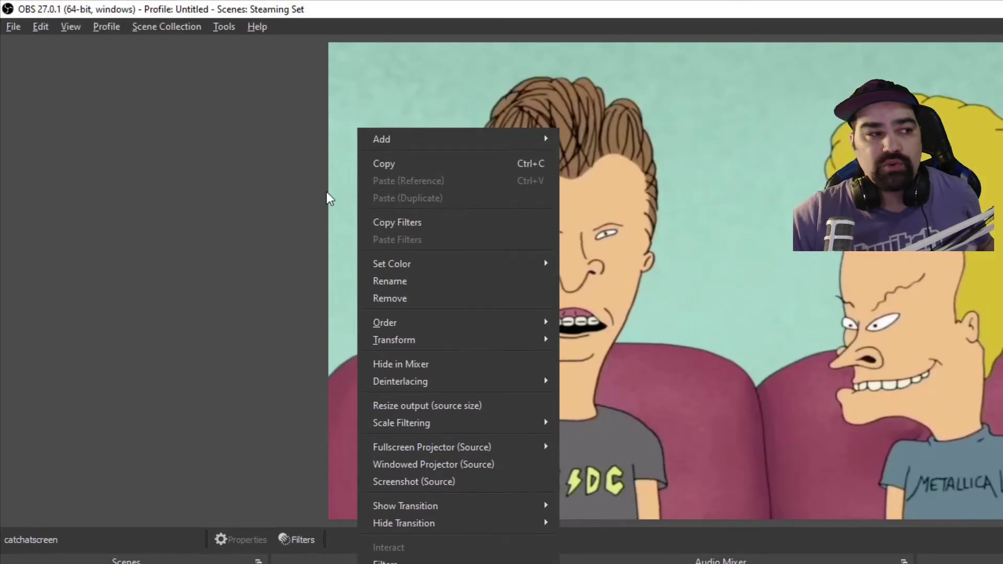
click(277, 4)
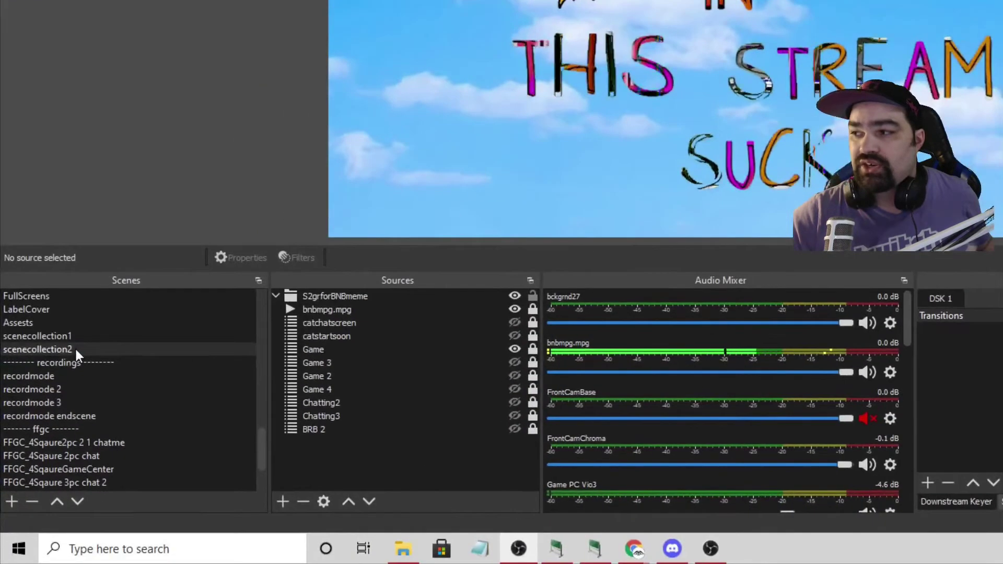
Open the scenecollection2 scene's filters, moving the window upper left and narrowing it
right_click(50, 421)
click(158, 271)
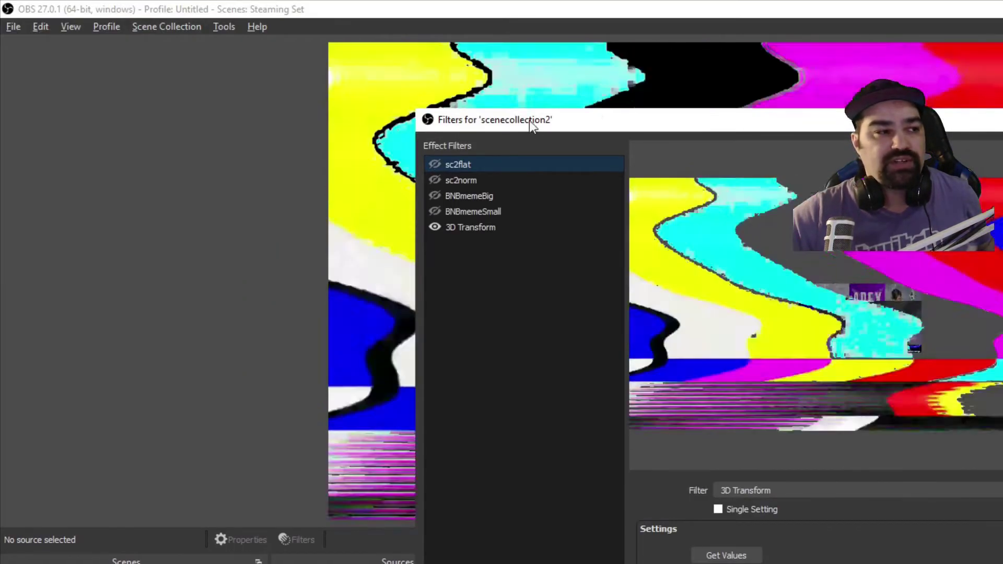
drag(528, 120, 122, 70)
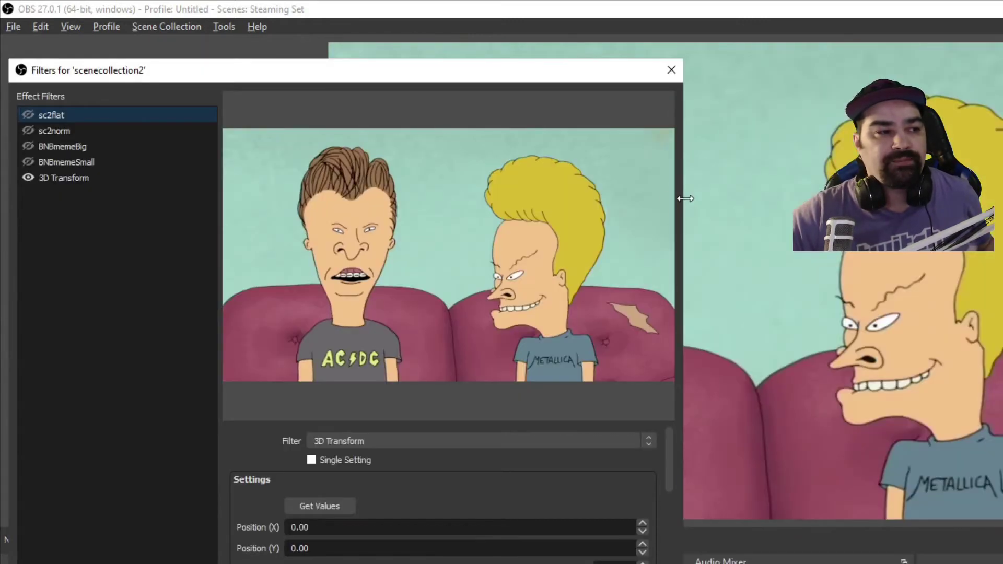
drag(682, 197, 303, 200)
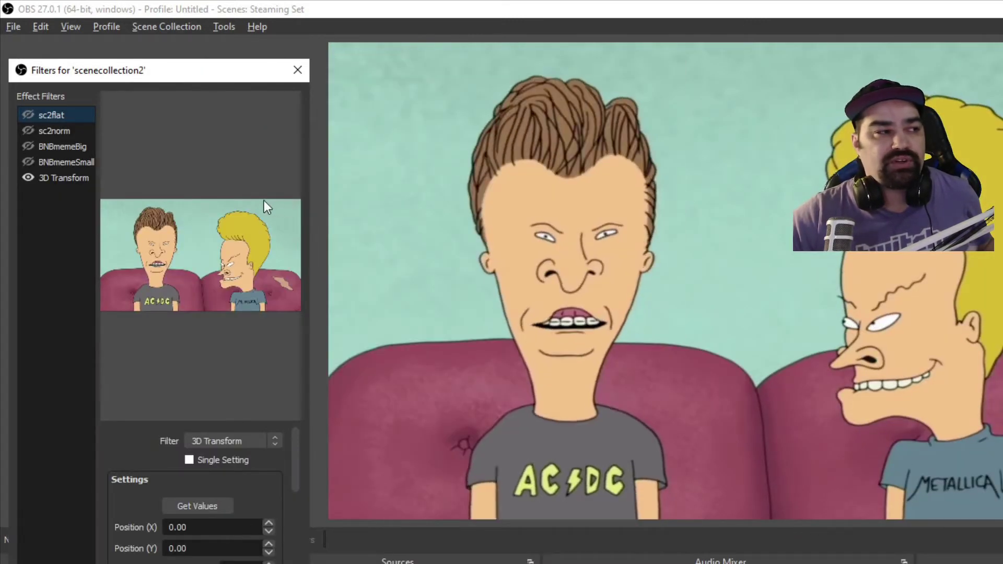
Toggle the BNBmemeSmall zoom filter on and off to preview it, leaving it off
click(25, 157)
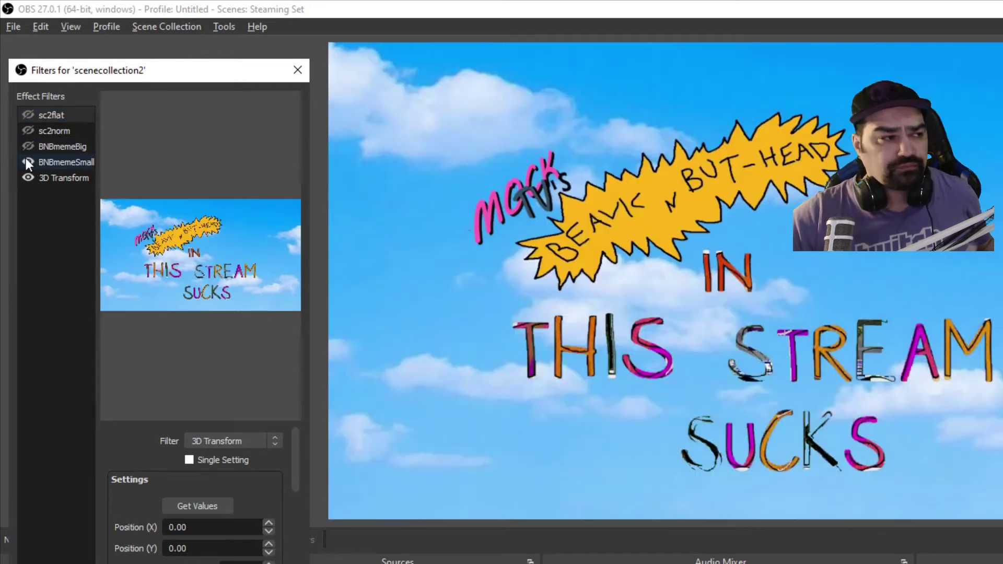
click(26, 158)
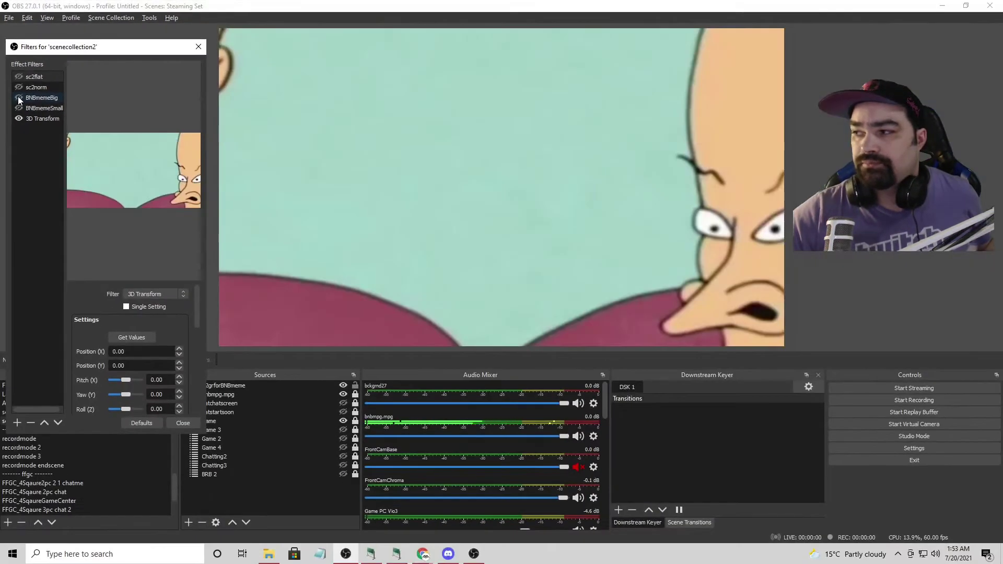
click(19, 108)
click(18, 108)
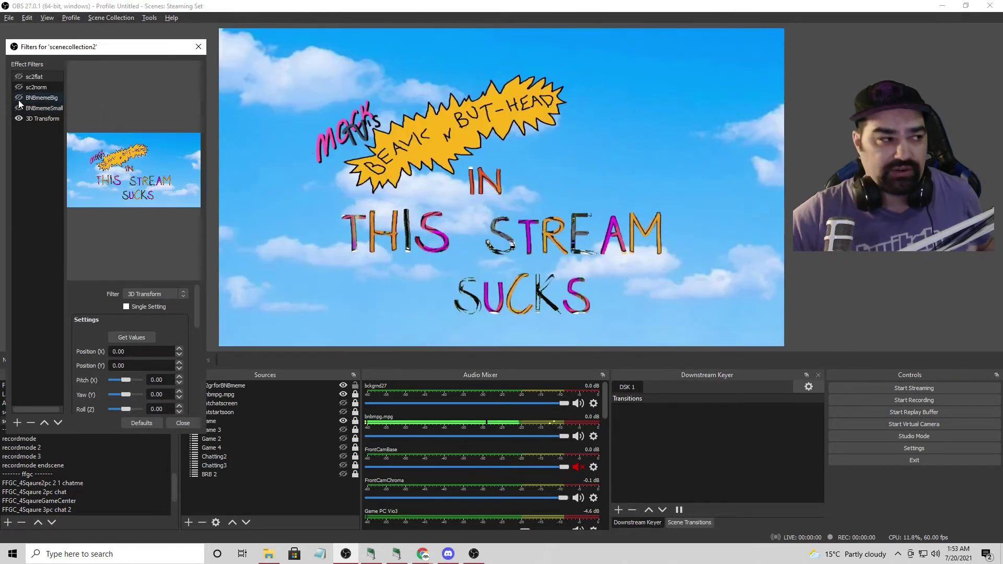
click(19, 108)
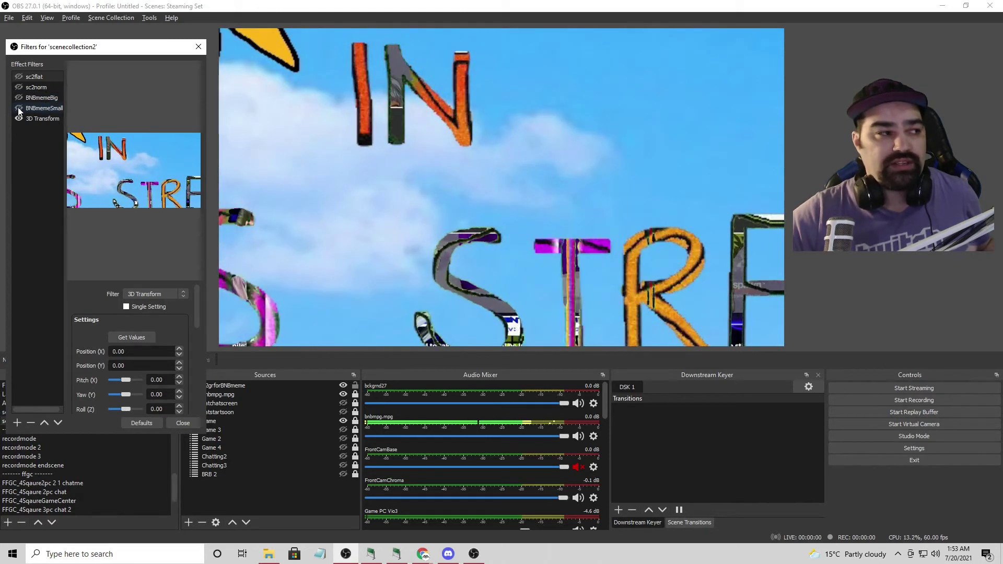
click(18, 108)
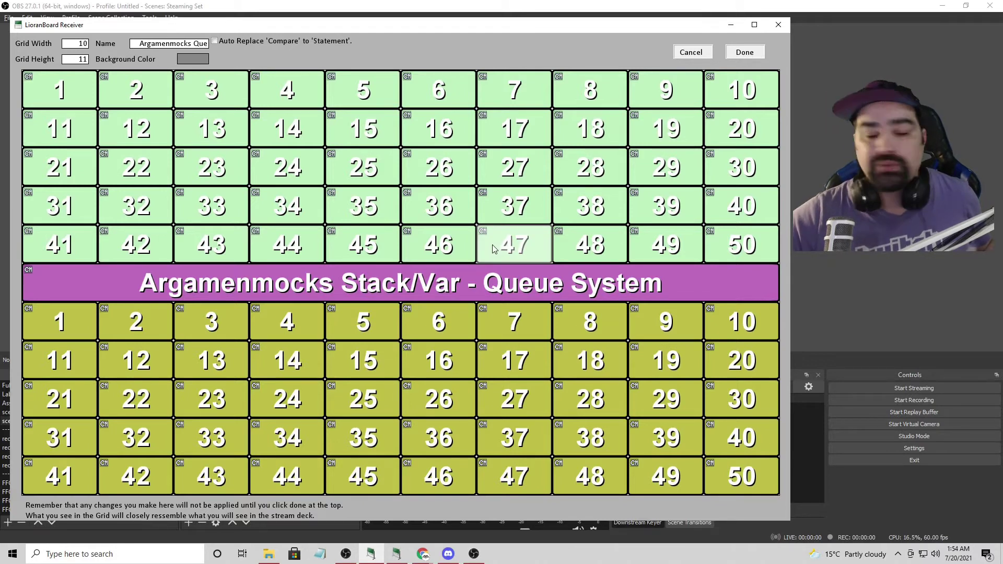
right_click(439, 91)
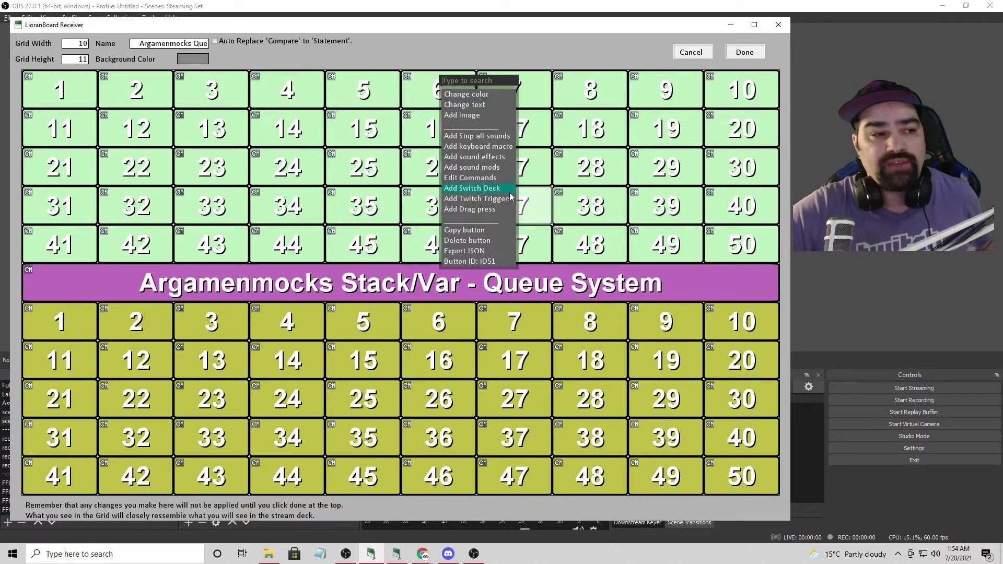
click(477, 199)
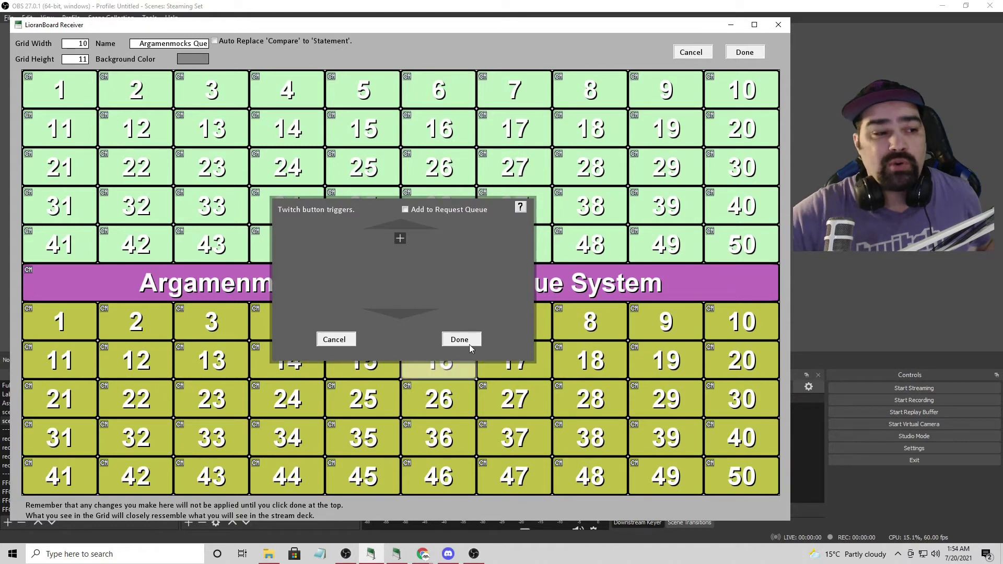
click(460, 340)
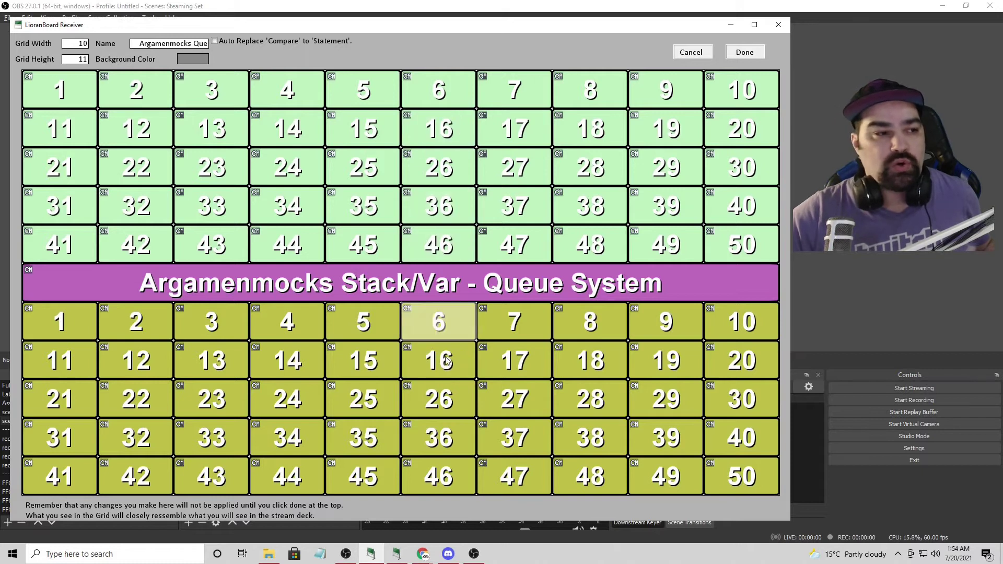
Open lower-deck button 26's command list and scroll through its commands
right_click(434, 402)
click(484, 430)
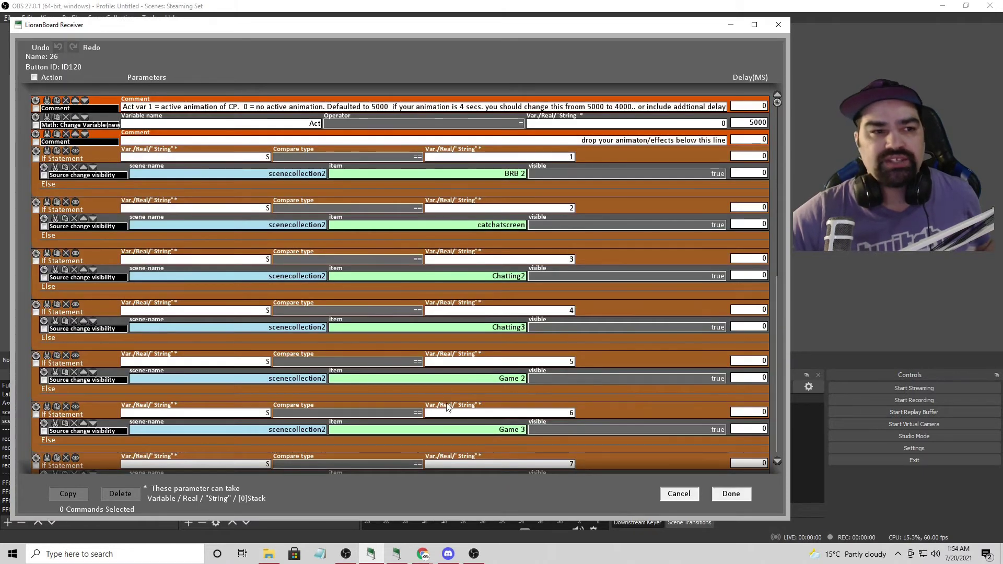
scroll(588, 315, down, 2)
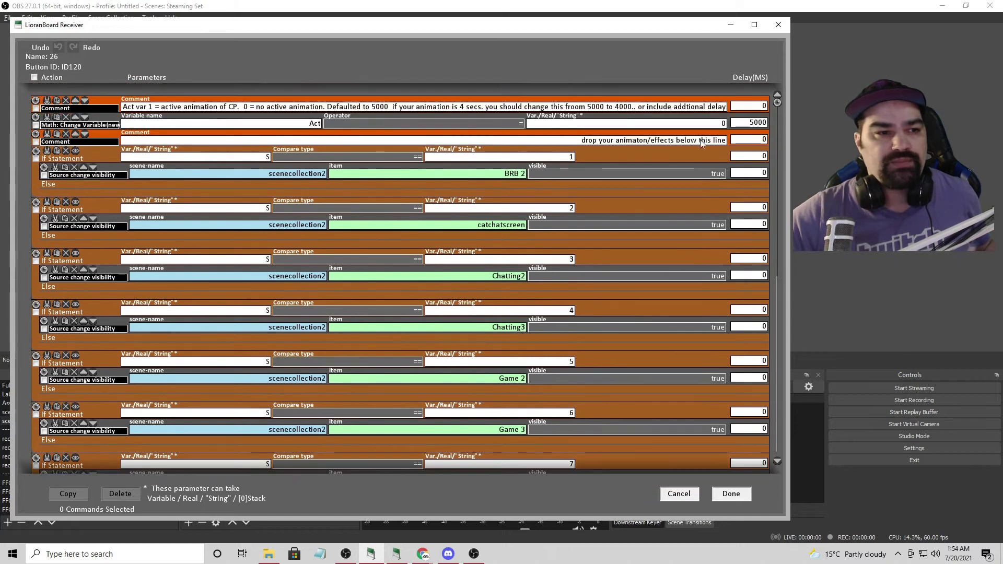
scroll(750, 128, down, 6)
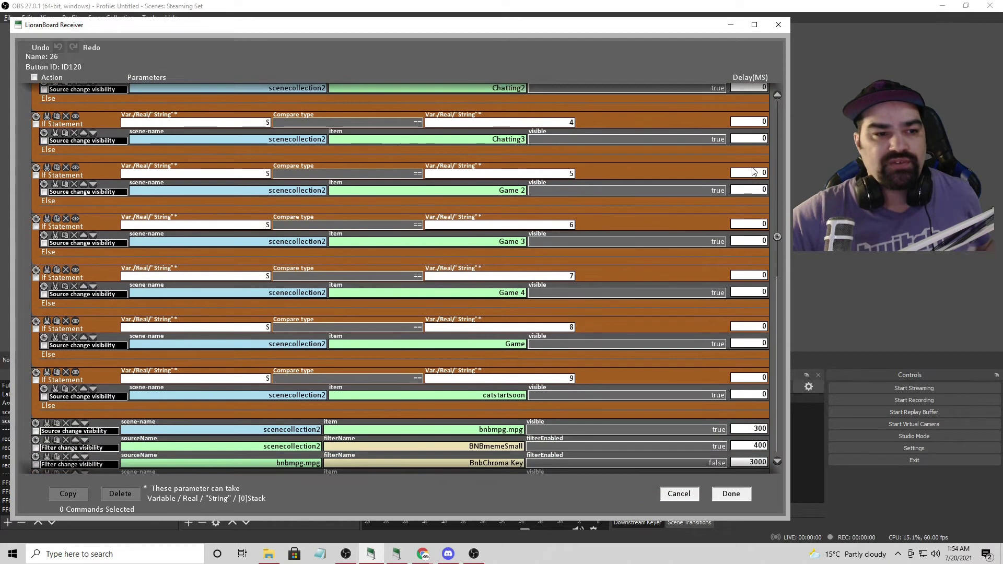
scroll(751, 170, up, 6)
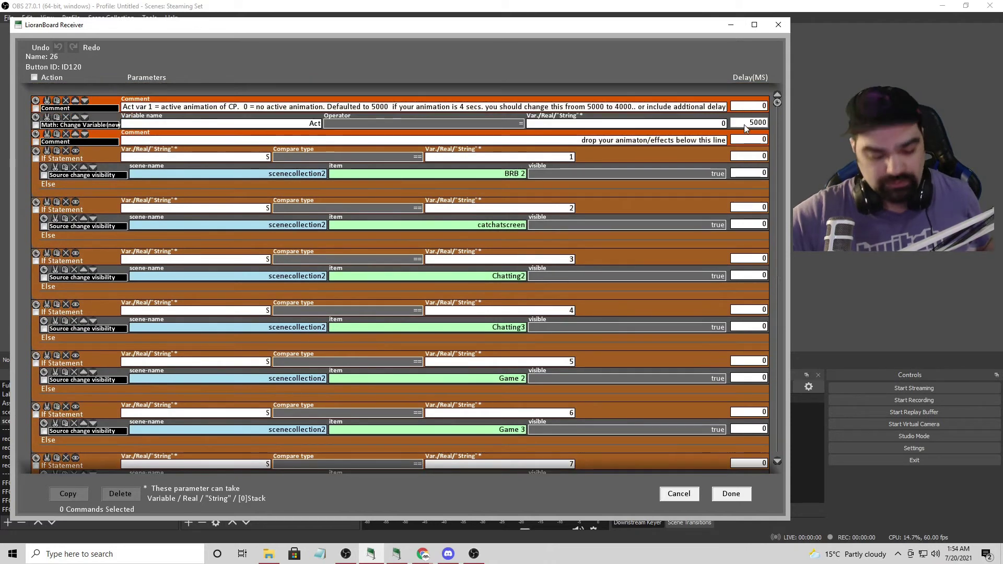
scroll(750, 234, down, 1)
scroll(748, 234, down, 6)
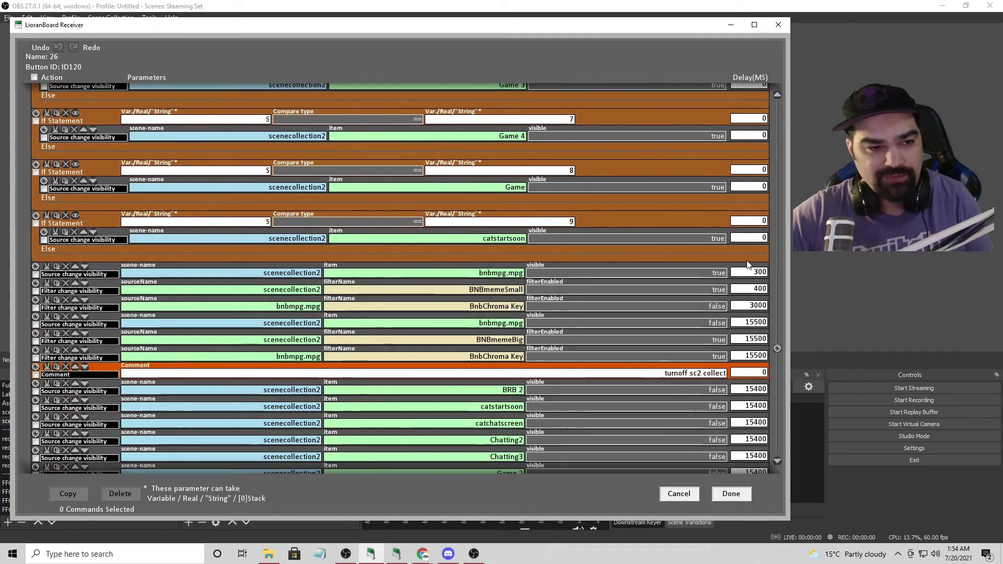
scroll(748, 256, up, 7)
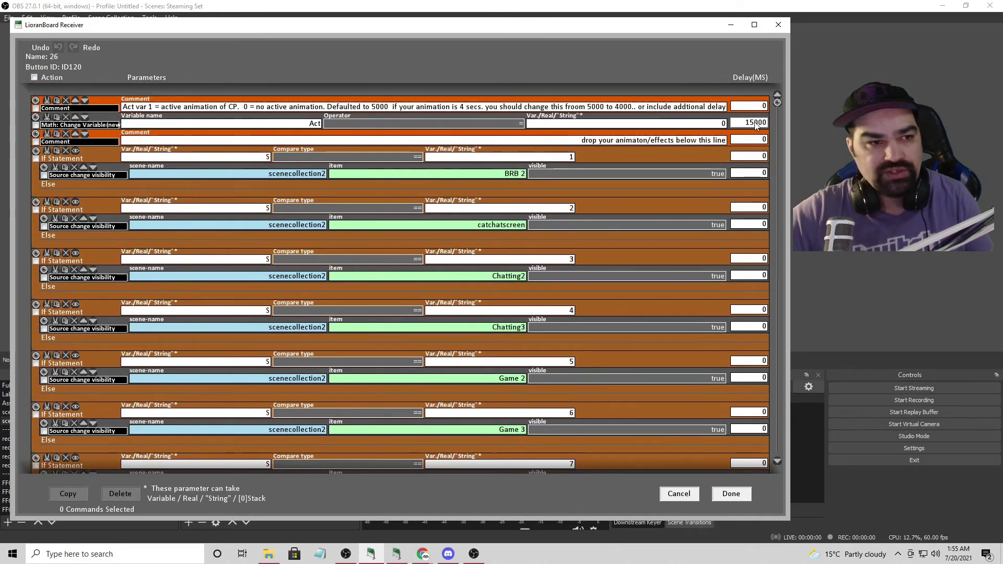
Set the Math row's Delay(MS) for the Act variable change to 15500
text(5)
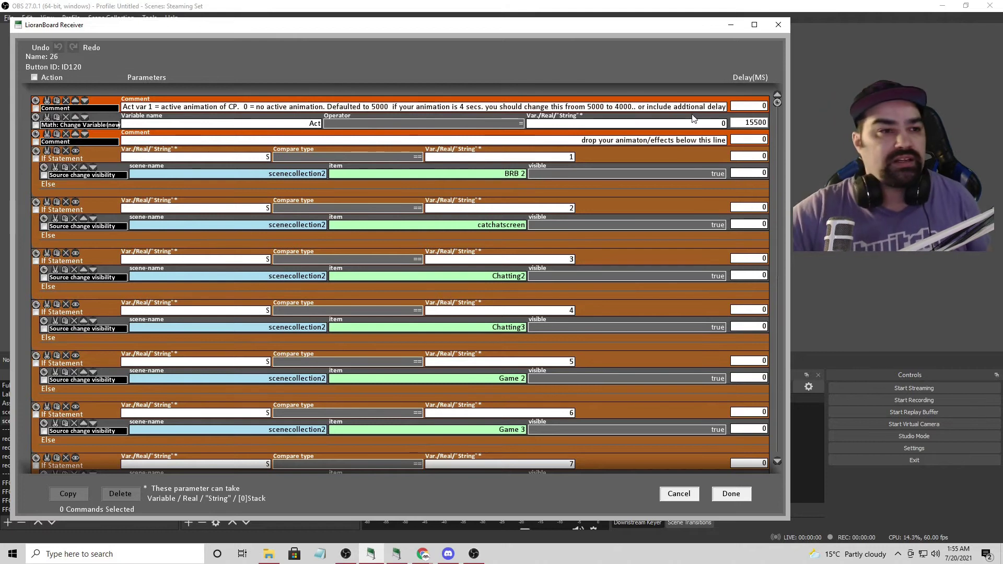
click(601, 124)
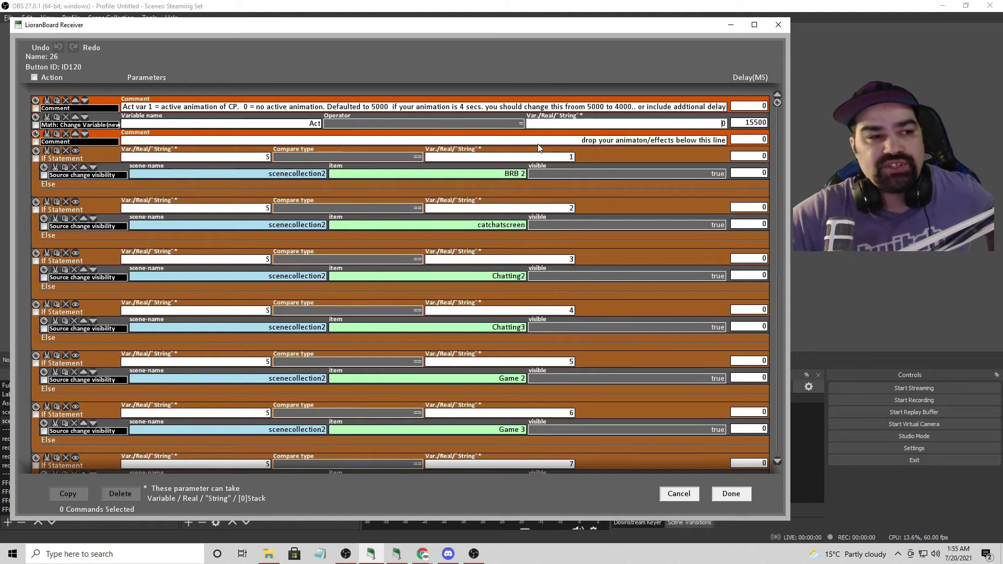
scroll(328, 234, down, 2)
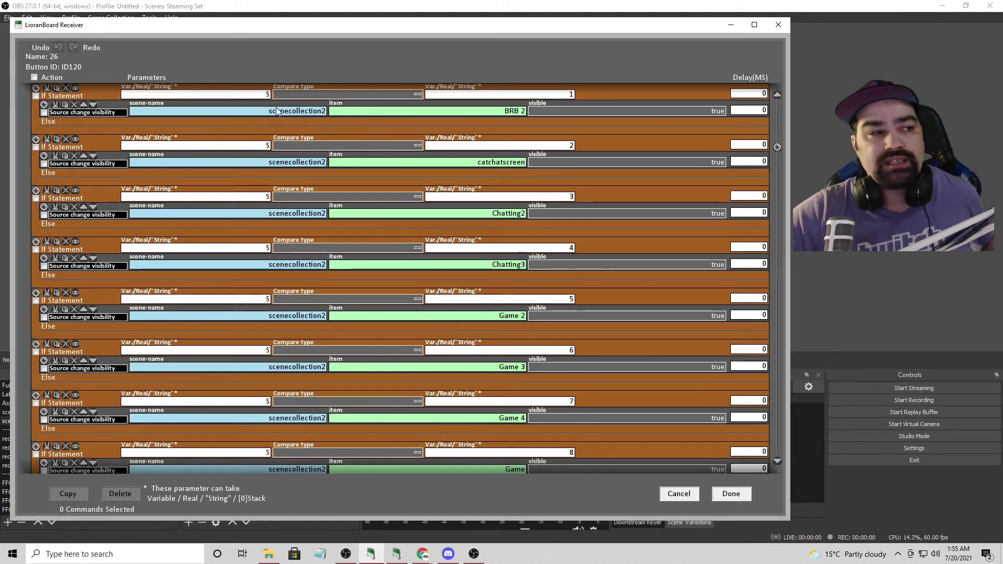
scroll(345, 128, up, 1)
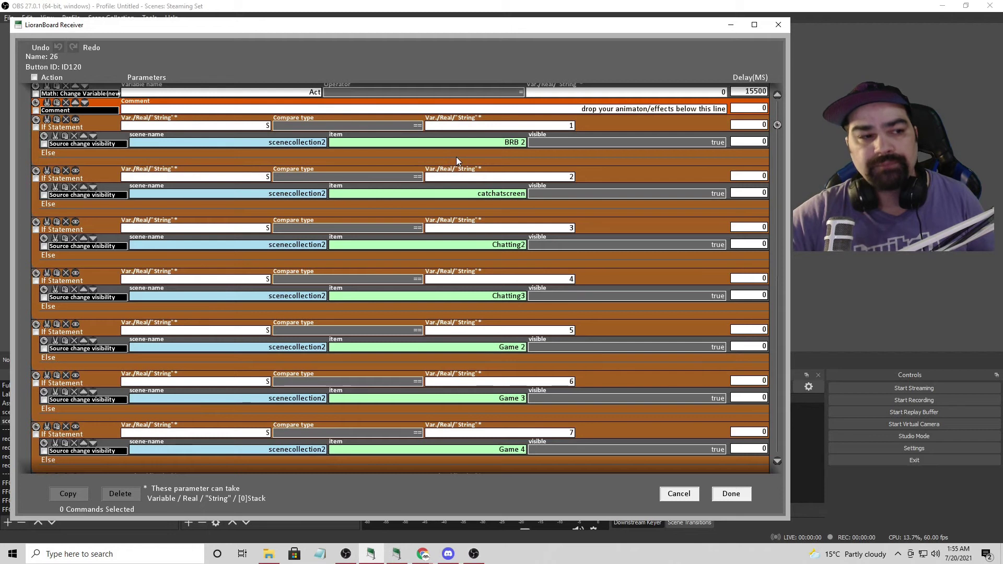
scroll(457, 161, down, 10)
scroll(458, 160, down, 5)
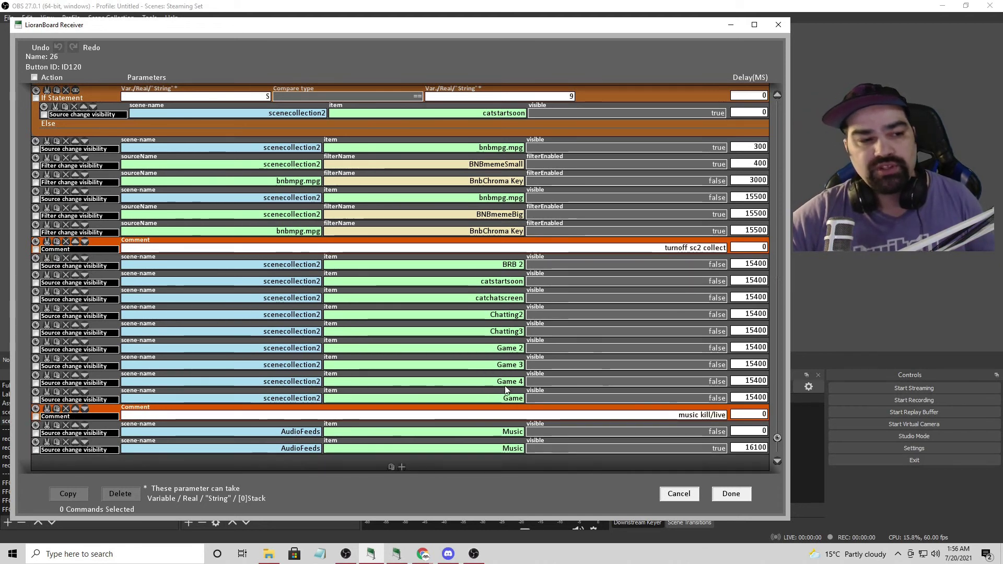
scroll(505, 387, down, 1)
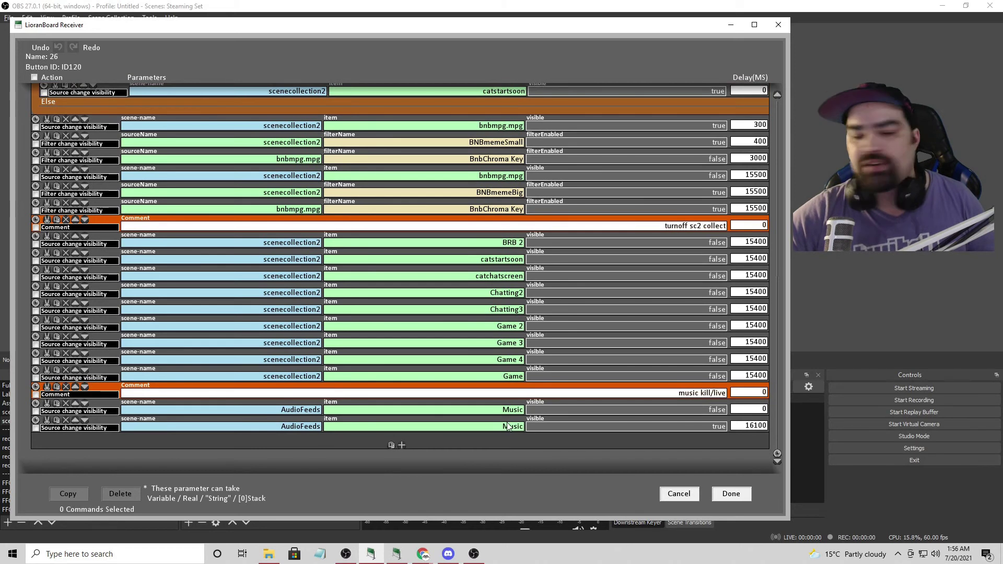
mouse_move(505, 423)
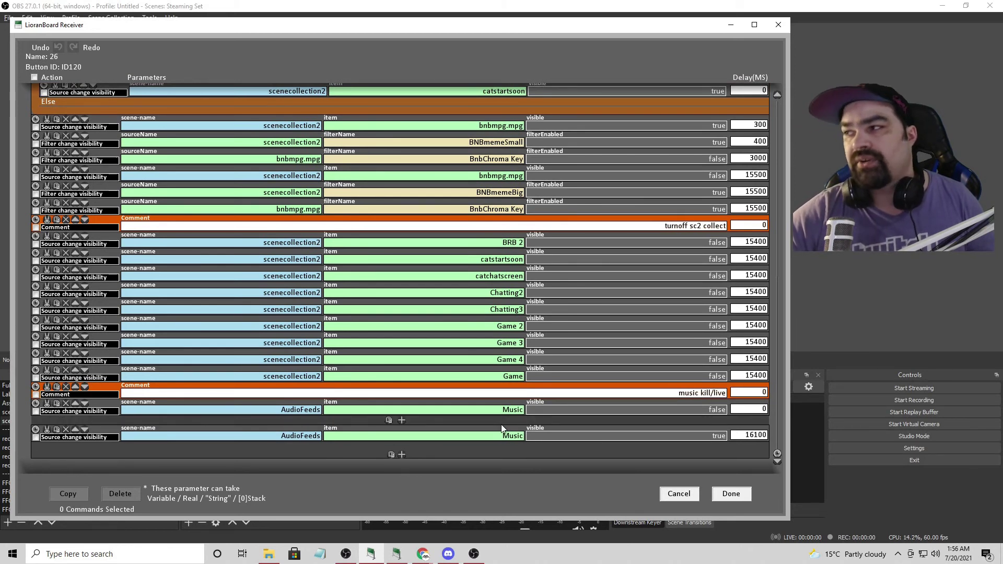